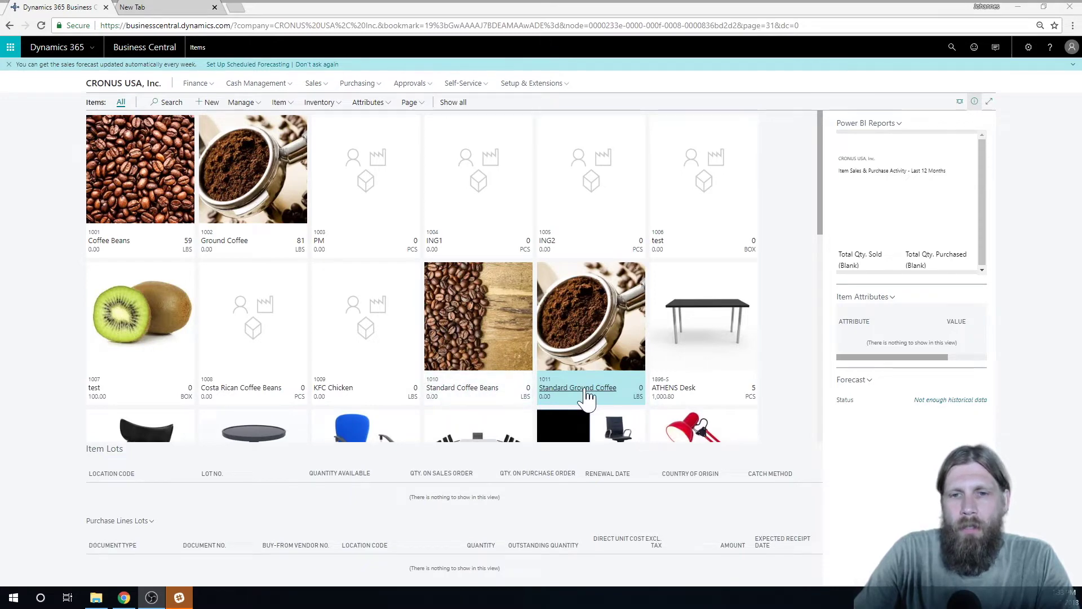
# Open the item card for 1010 Standard Coffee Beans from its tile in the Items view
pyautogui.click(463, 388)
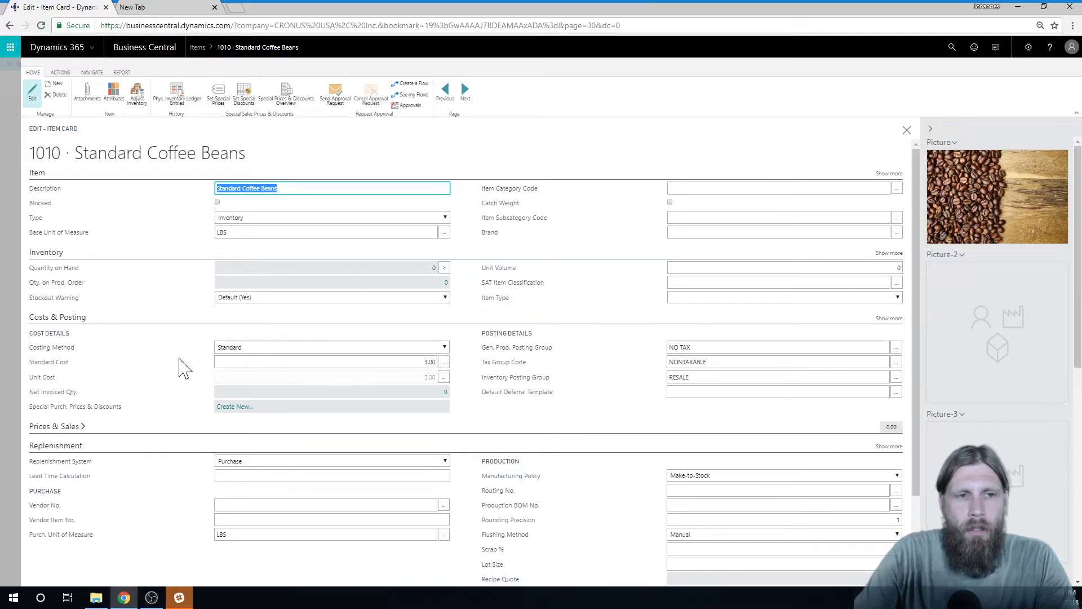
# Verify Standard Coffee Beans has a 3.00 standard cost, then close its item card
pyautogui.click(417, 362)
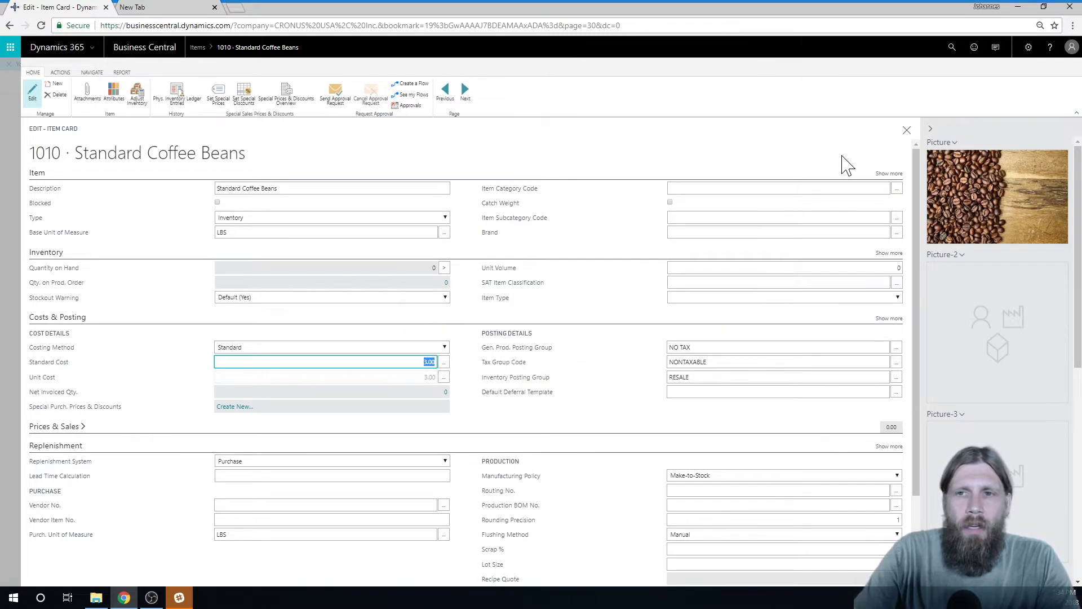
pyautogui.click(906, 130)
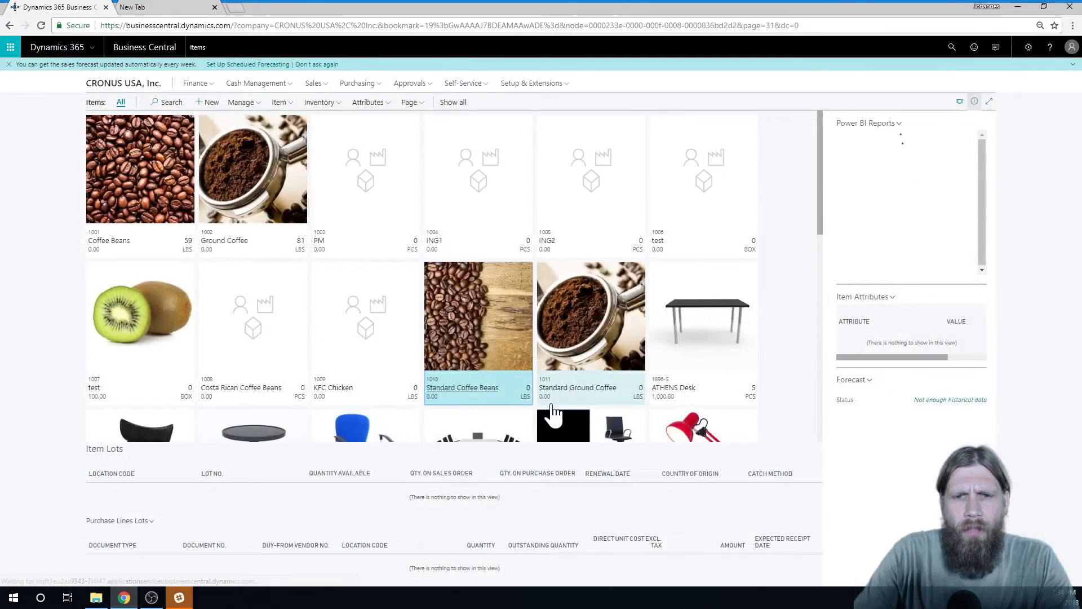
# Open the 1011 Standard Ground Coffee item card and show its Production BOM No. choices
pyautogui.click(582, 396)
pyautogui.click(582, 395)
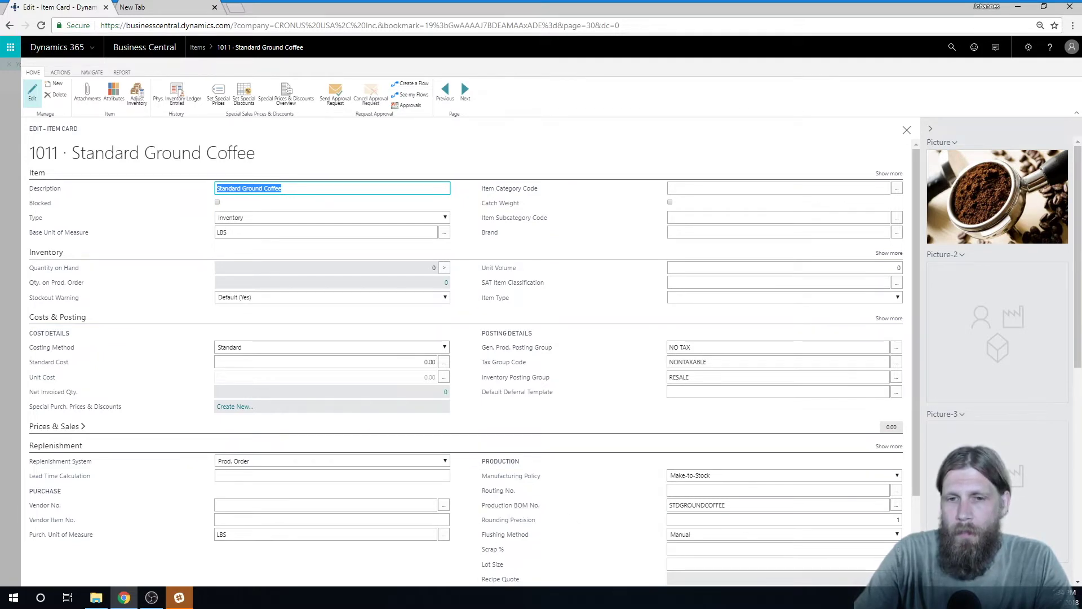
pyautogui.click(896, 505)
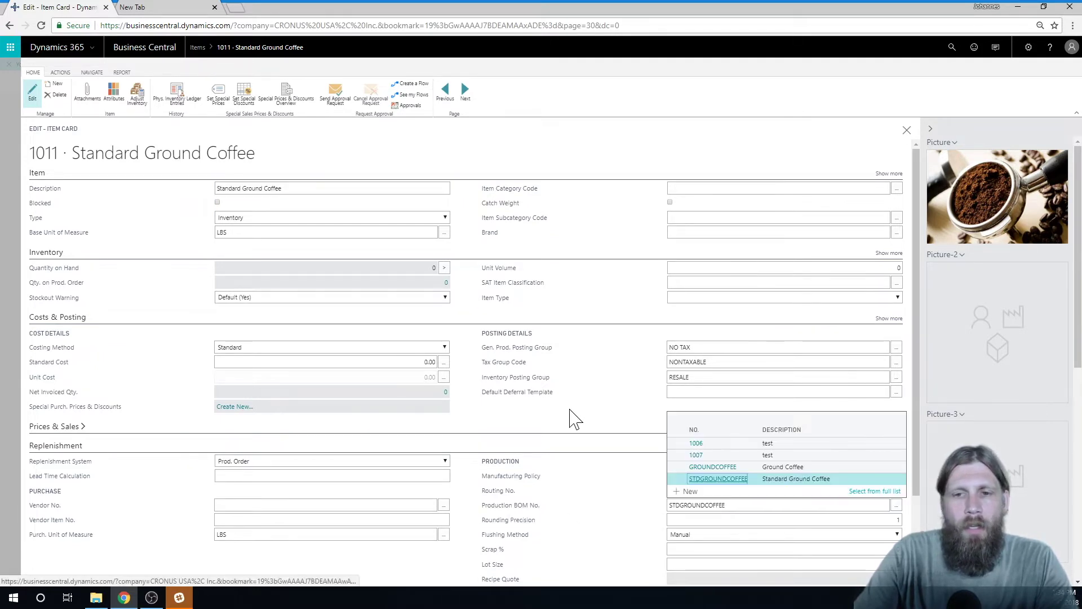
# Review production BOM STDGROUNDCOFFEE (1 LBS of 1010 beans, 10% scrap), then close it
pyautogui.click(876, 492)
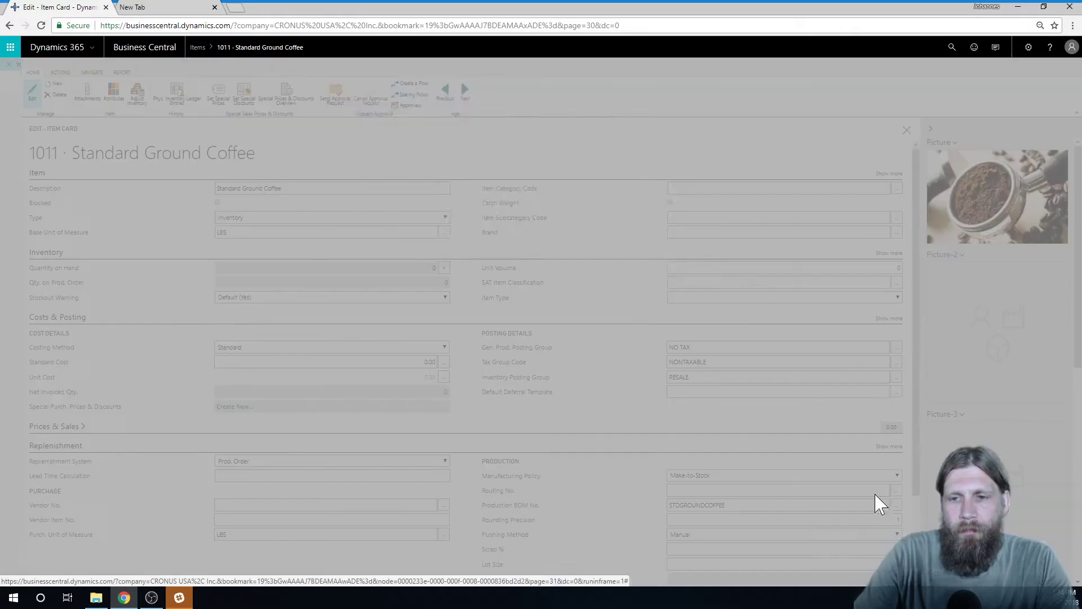
pyautogui.click(362, 107)
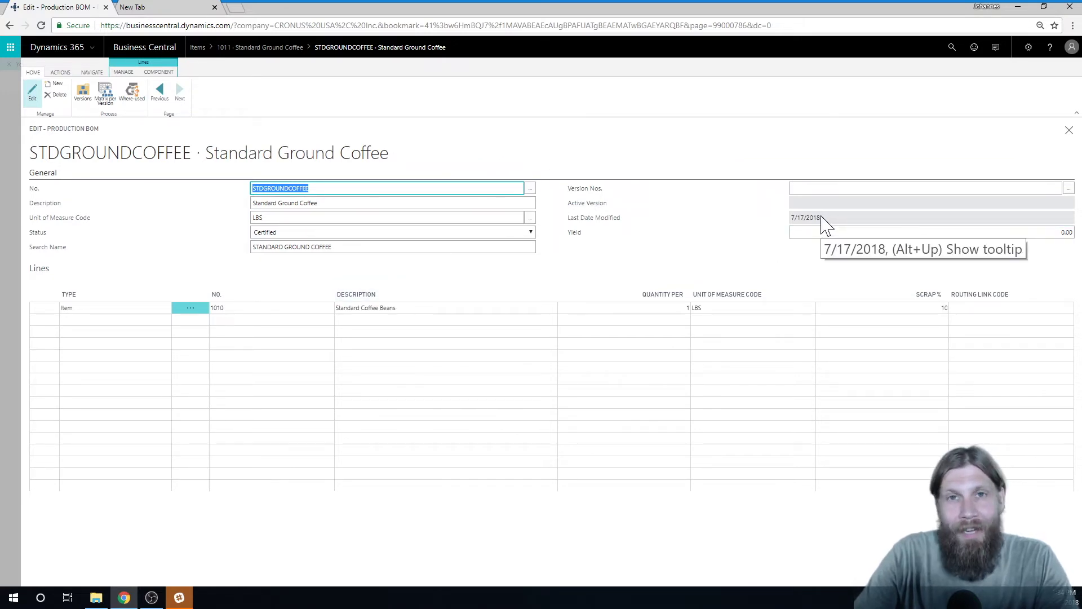
pyautogui.click(1069, 131)
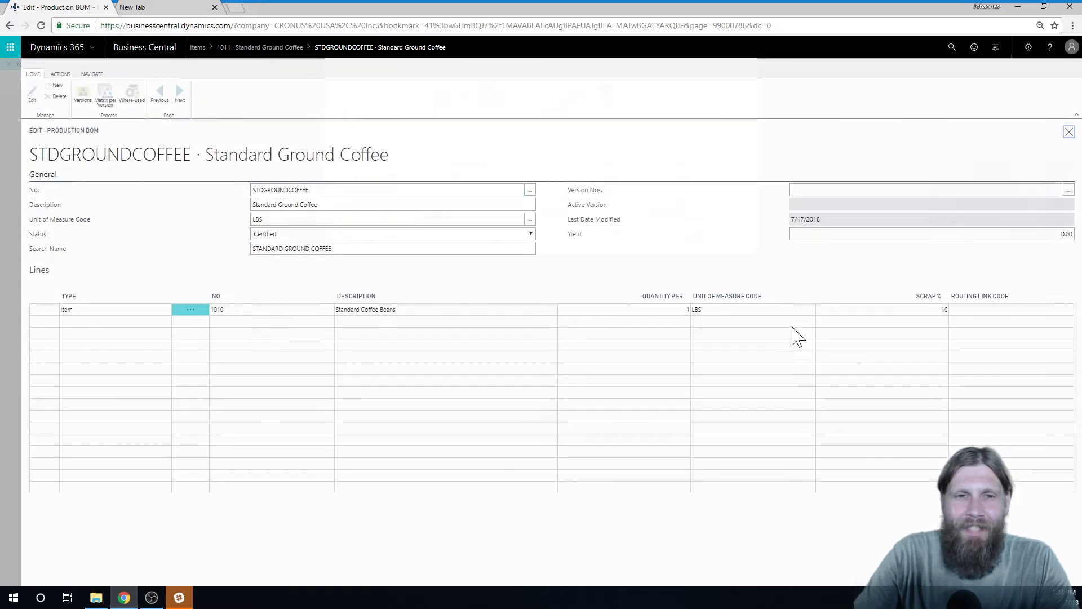
pyautogui.click(737, 245)
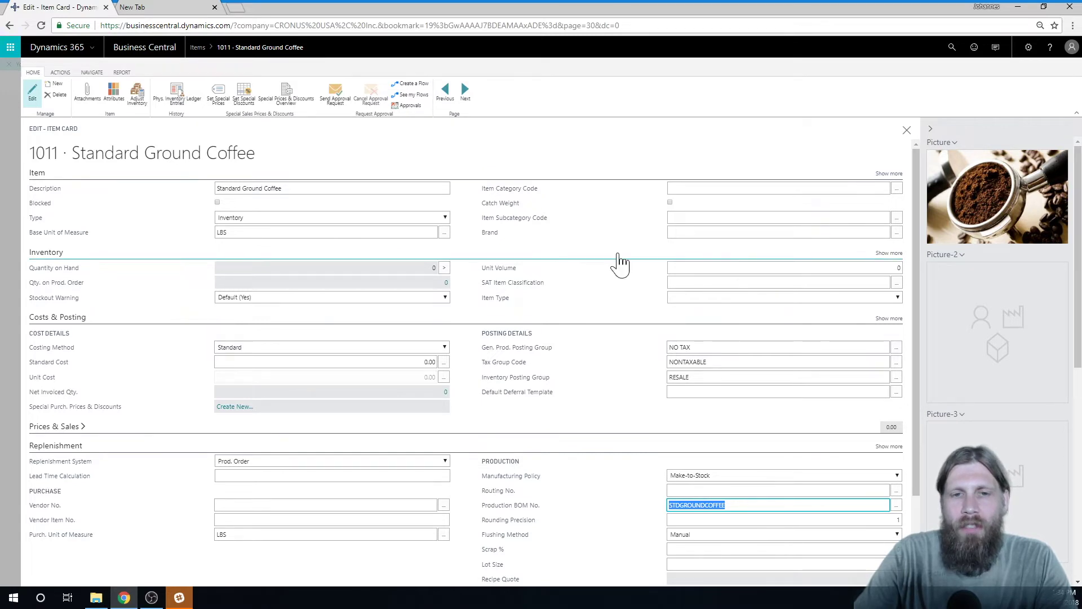
pyautogui.click(431, 361)
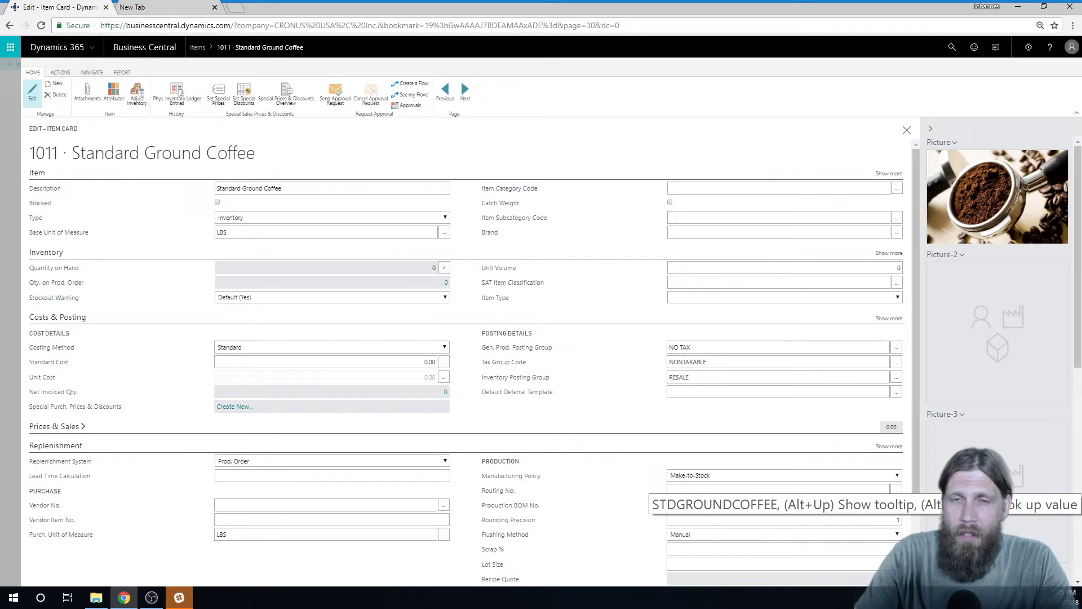
pyautogui.click(699, 505)
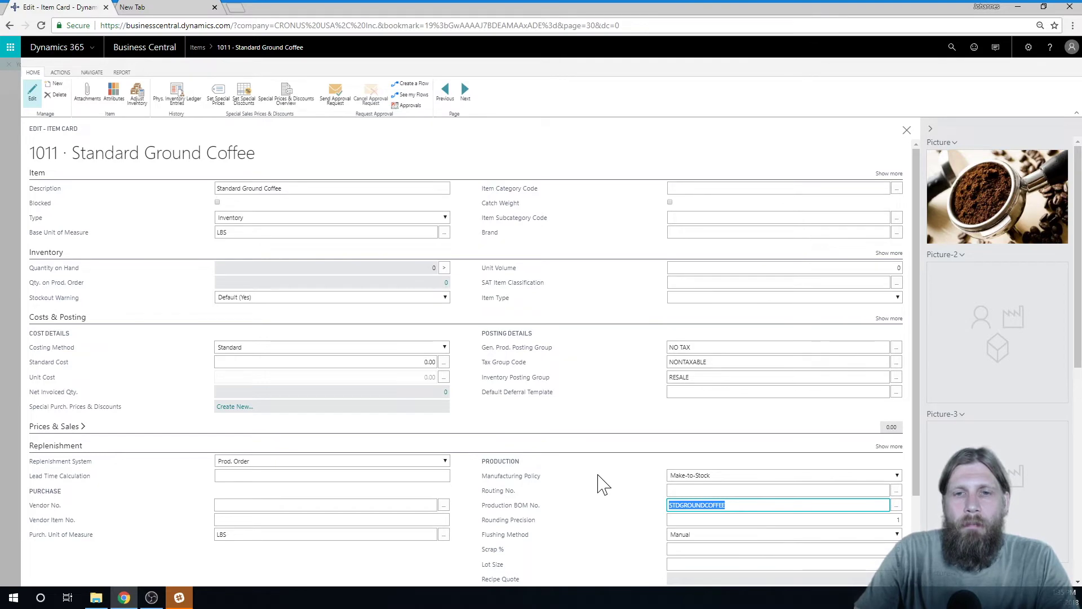
pyautogui.click(906, 131)
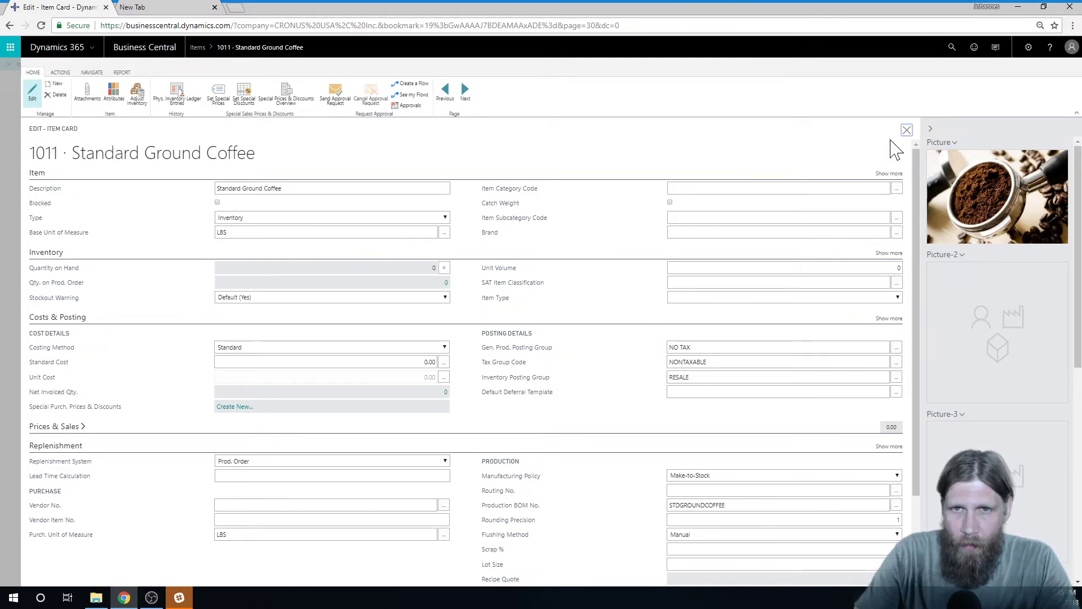
# Search for 'standard cost work' and open the DEFAULT Standard Cost Worksheet
pyautogui.click(951, 48)
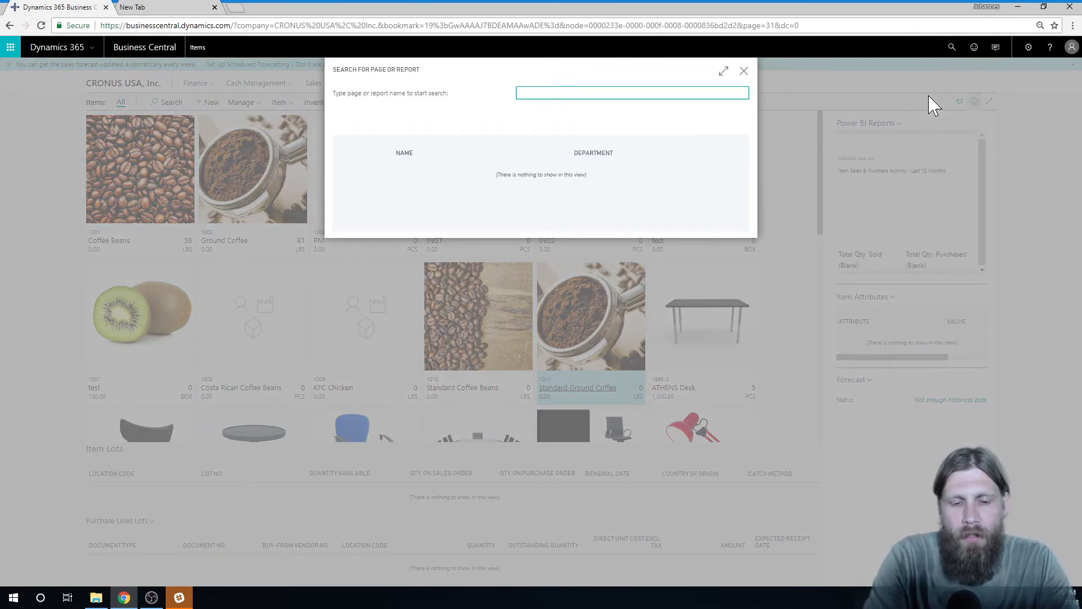
pyautogui.write('s')
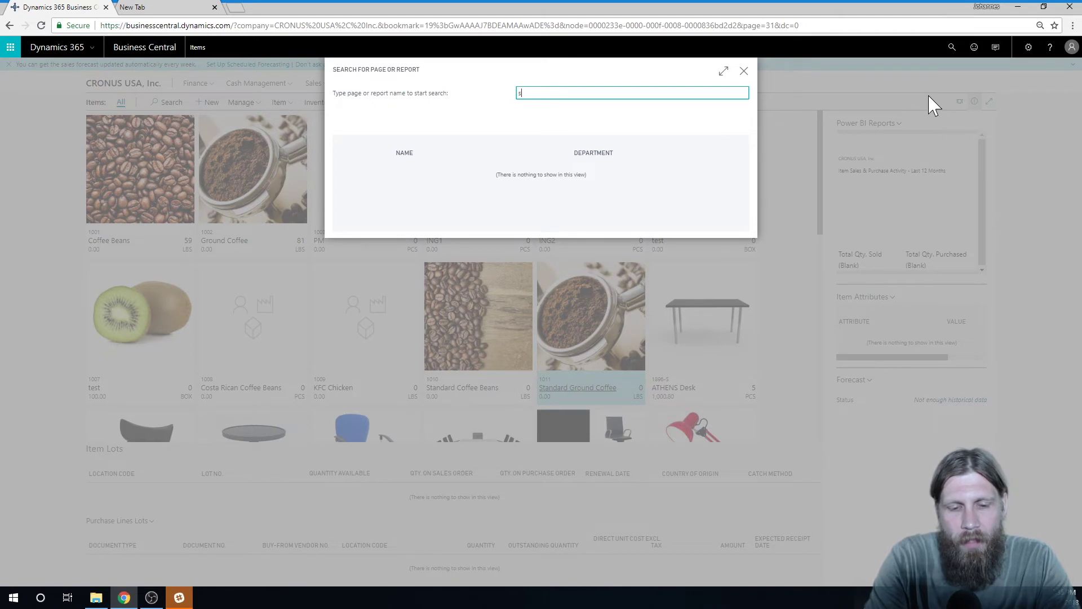
pyautogui.write('tar')
pyautogui.press('BackSpace')
pyautogui.press('BackSpace')
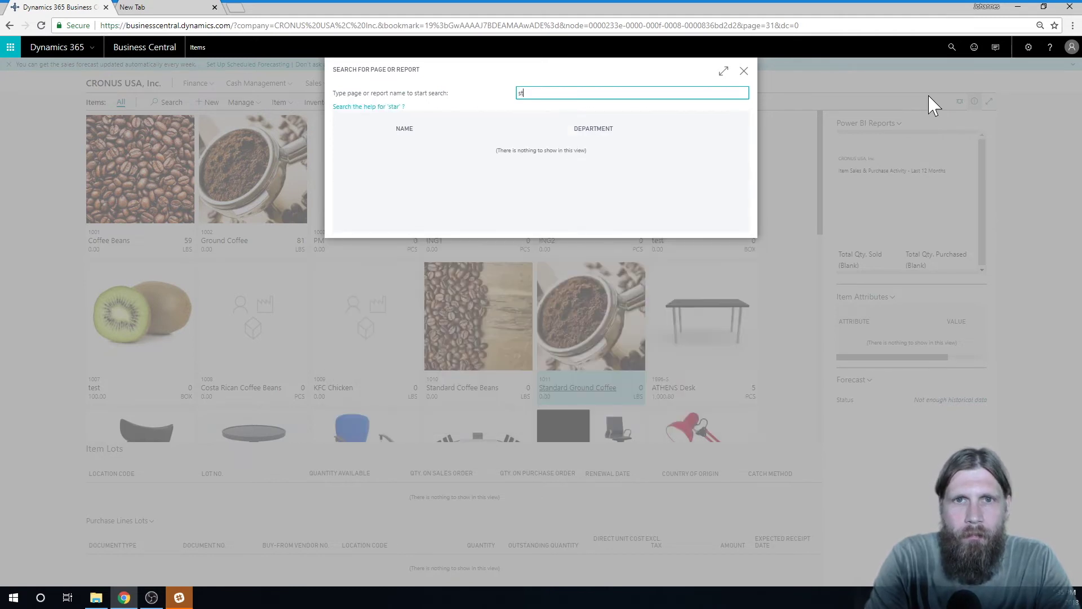
pyautogui.write('andard cost wor')
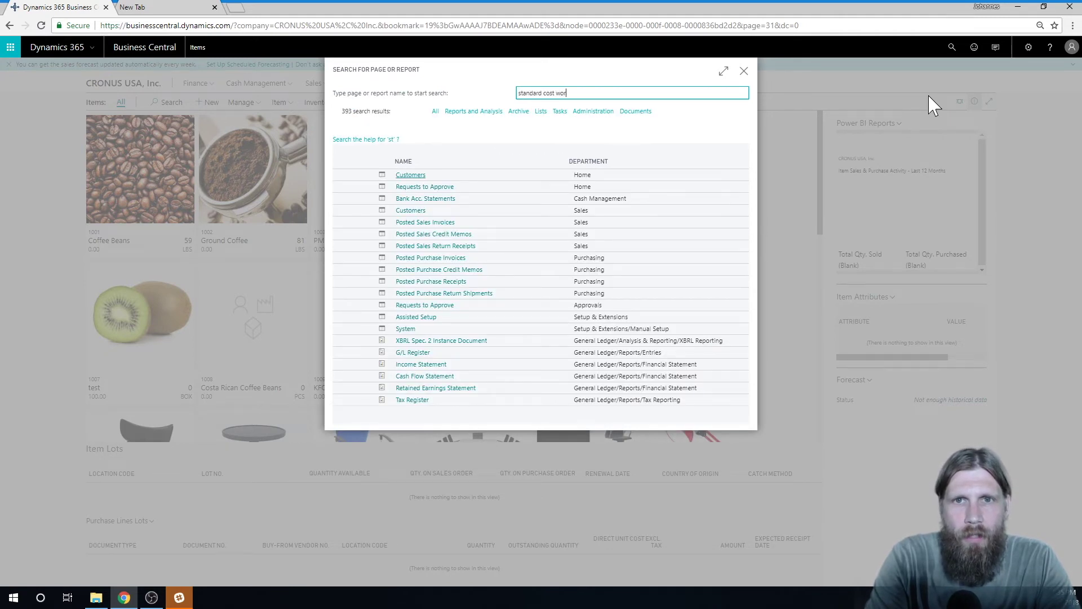
pyautogui.write('k')
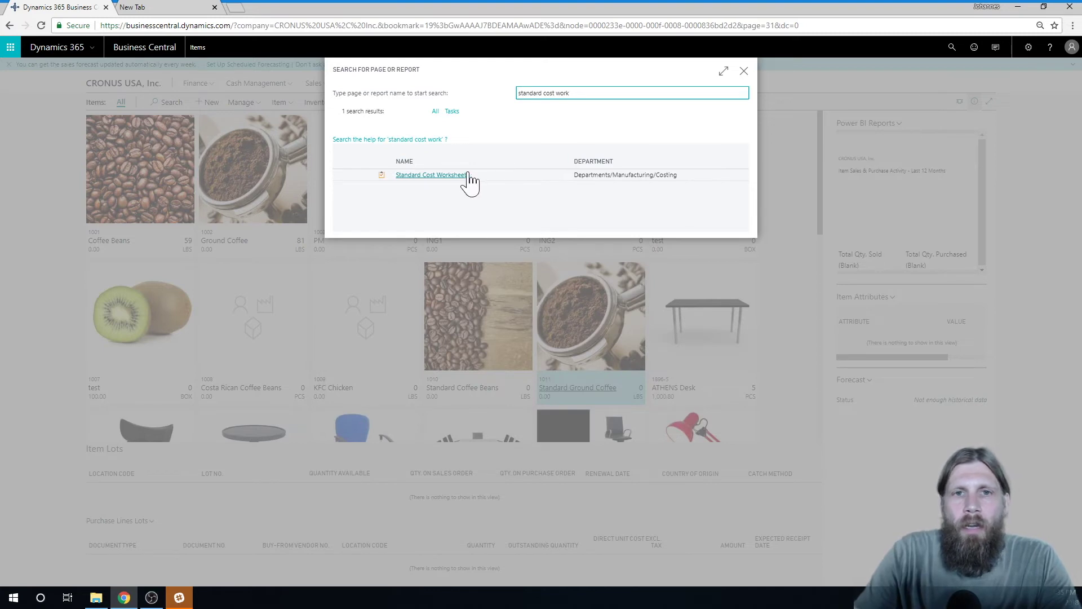
pyautogui.click(431, 175)
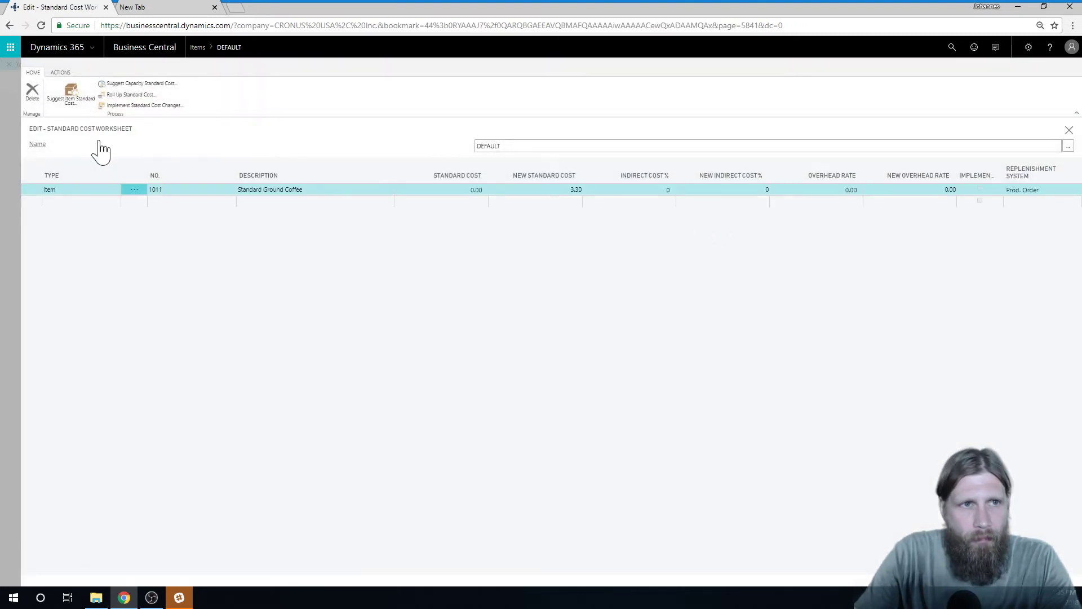
# Delete the existing 1011 Standard Ground Coffee line from the worksheet
pyautogui.click(134, 190)
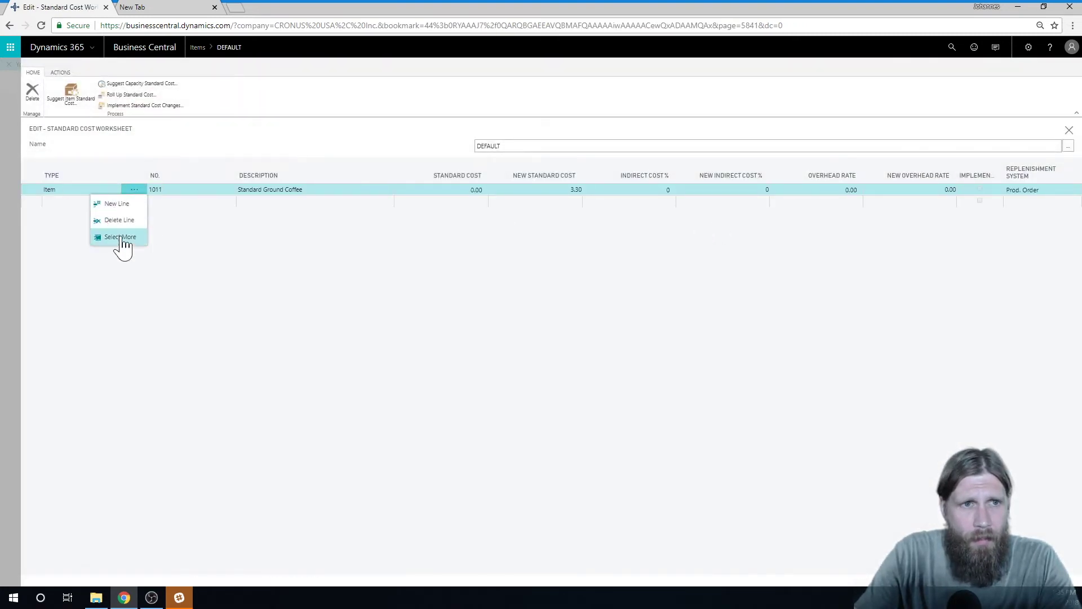
pyautogui.click(119, 220)
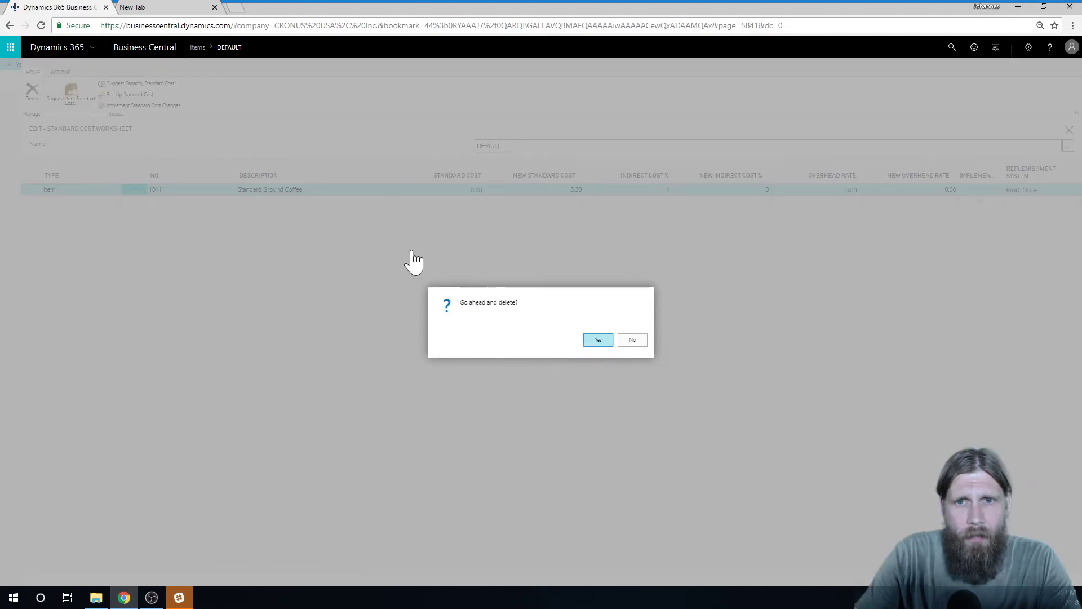
pyautogui.press('Return')
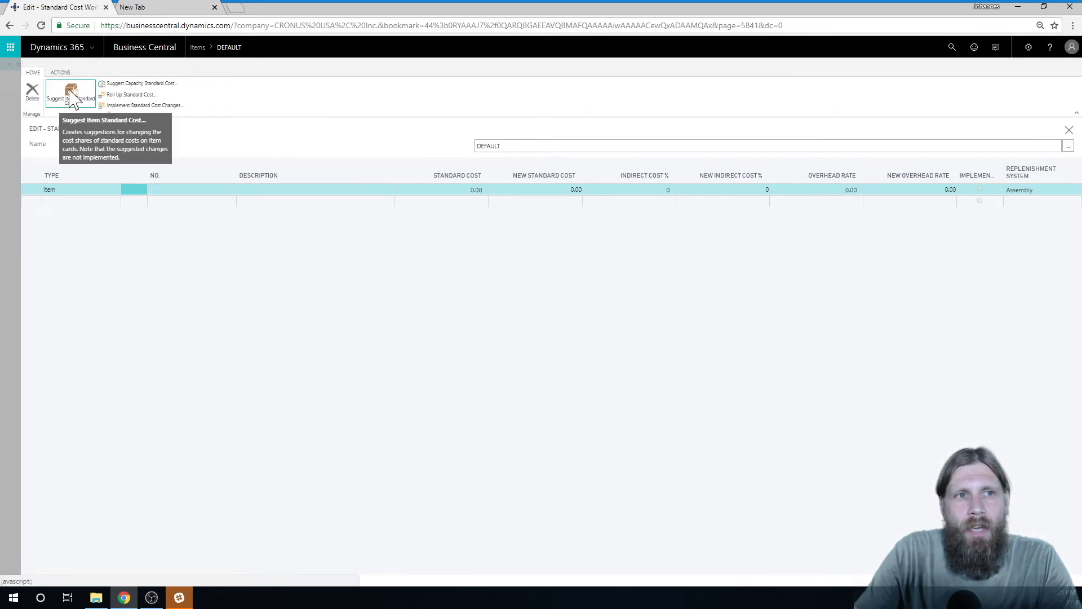
# Suggest an item standard cost line for item 1011, with the Replenishment System filter cleared
pyautogui.click(70, 97)
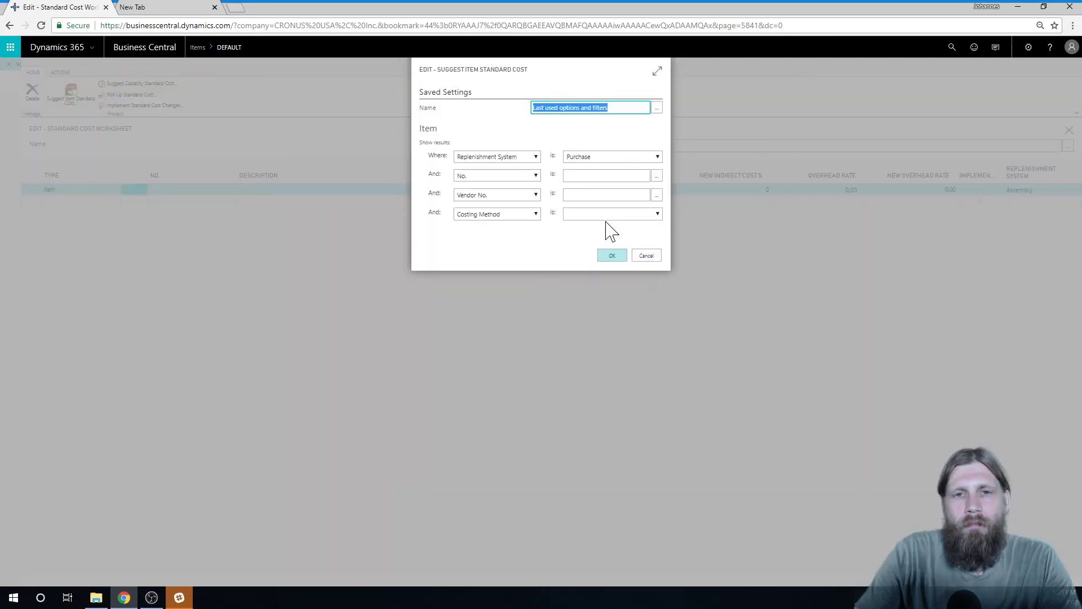
pyautogui.click(653, 157)
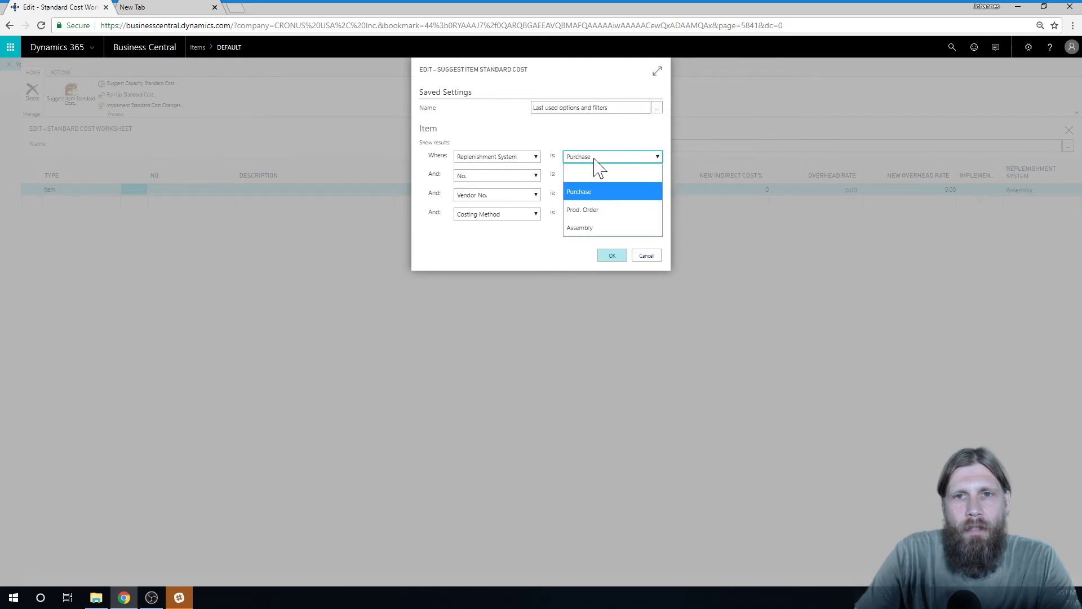
pyautogui.click(599, 170)
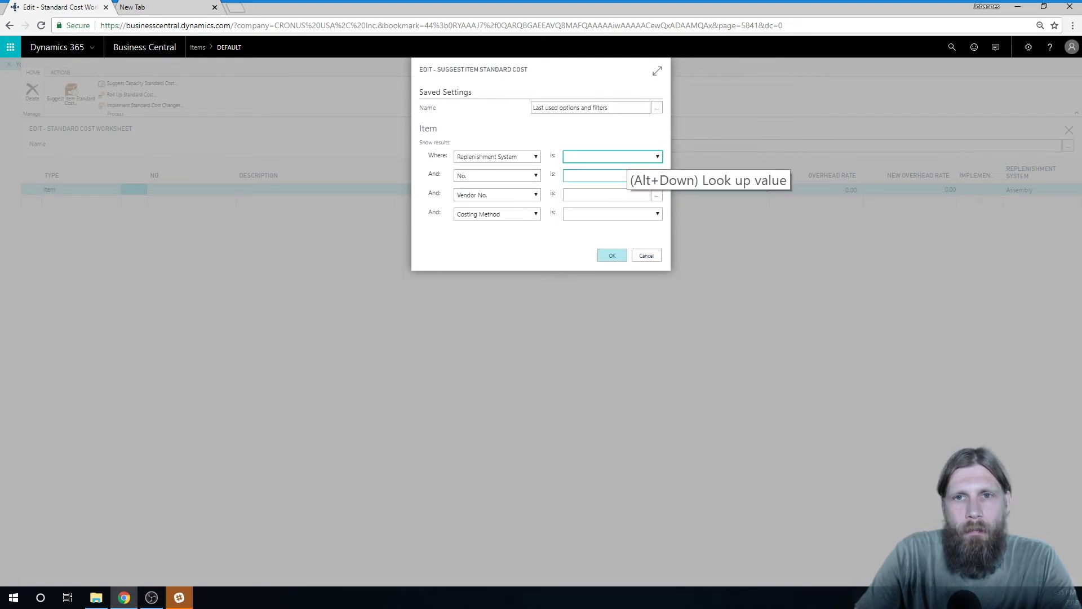
pyautogui.click(606, 175)
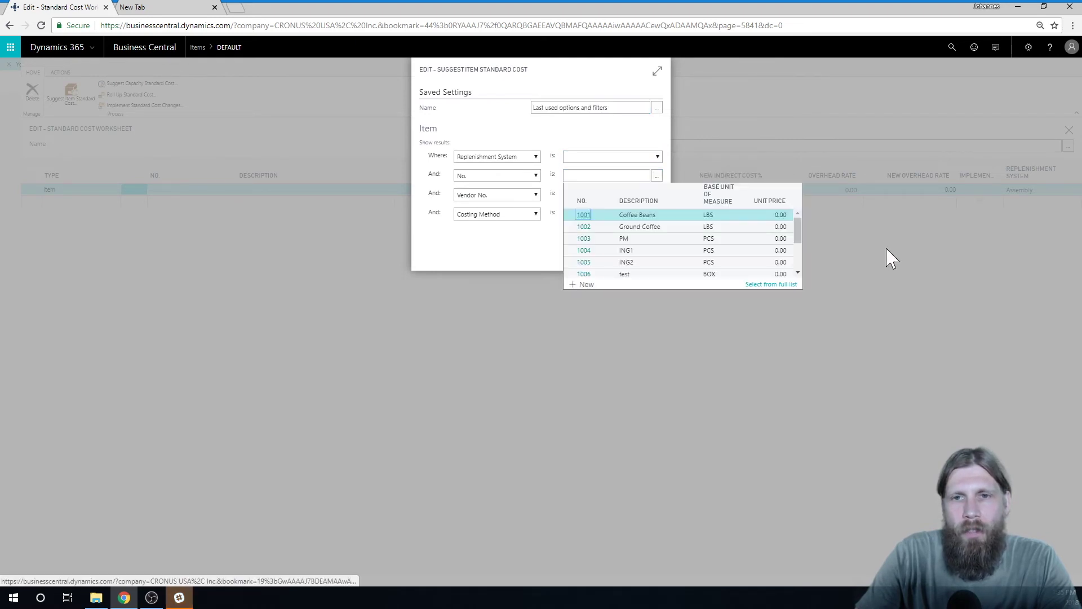
pyautogui.click(798, 265)
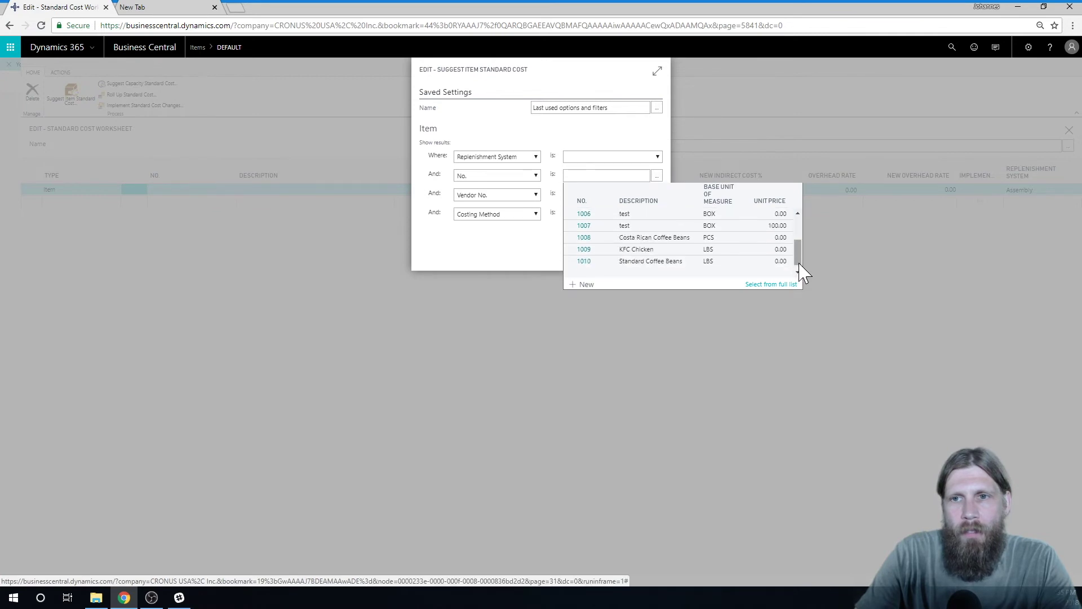
pyautogui.click(798, 273)
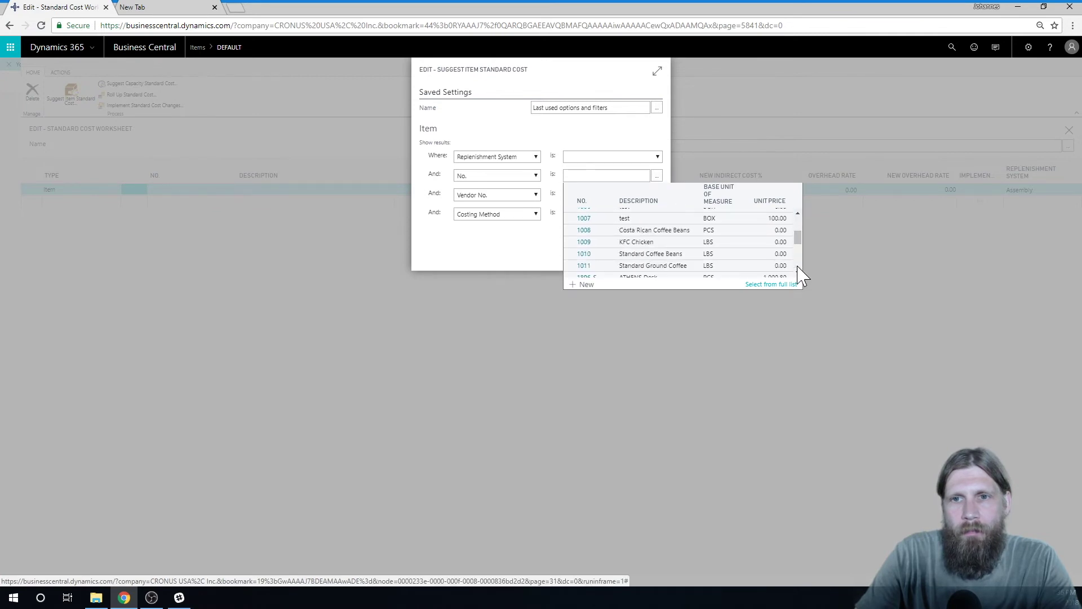
pyautogui.click(600, 267)
pyautogui.click(609, 256)
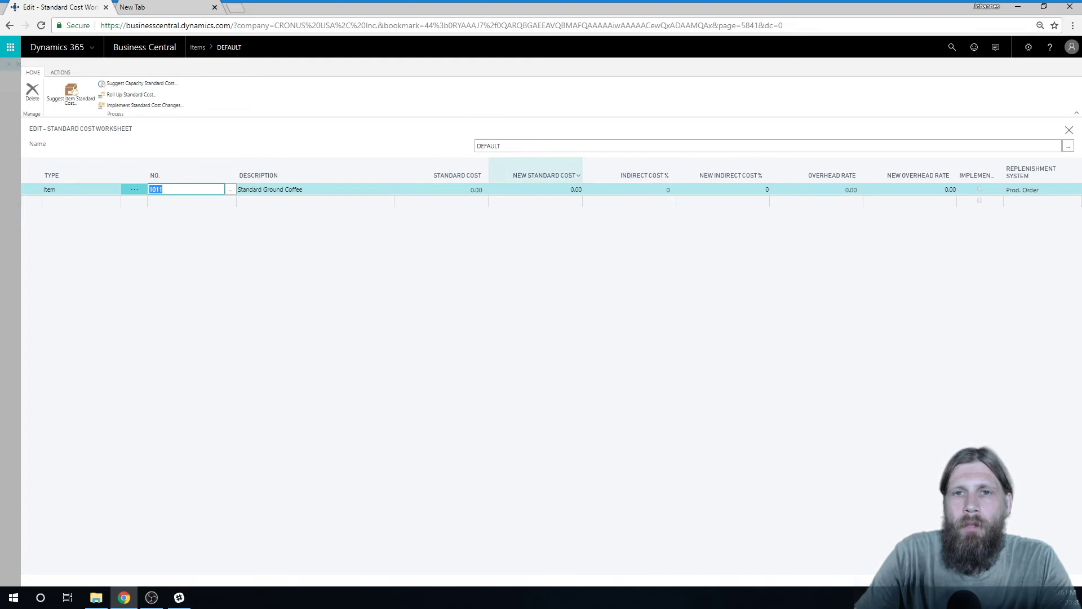
# Roll up item 1011's standard cost using Standard costing, giving a new standard cost of 3.30
pyautogui.click(131, 94)
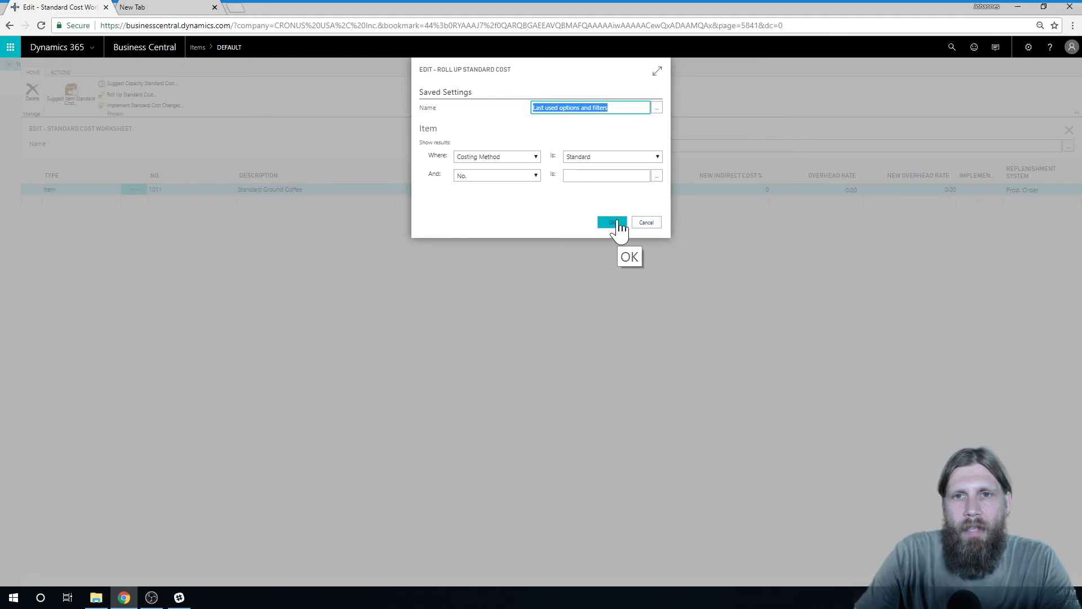
pyautogui.click(656, 176)
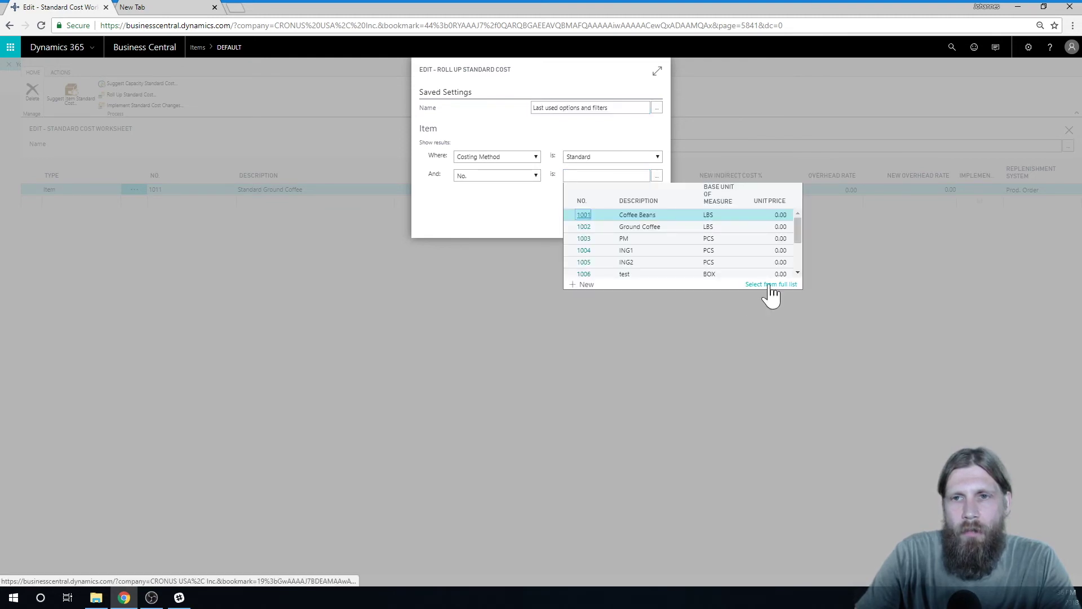
pyautogui.scroll(-3, 802, 260)
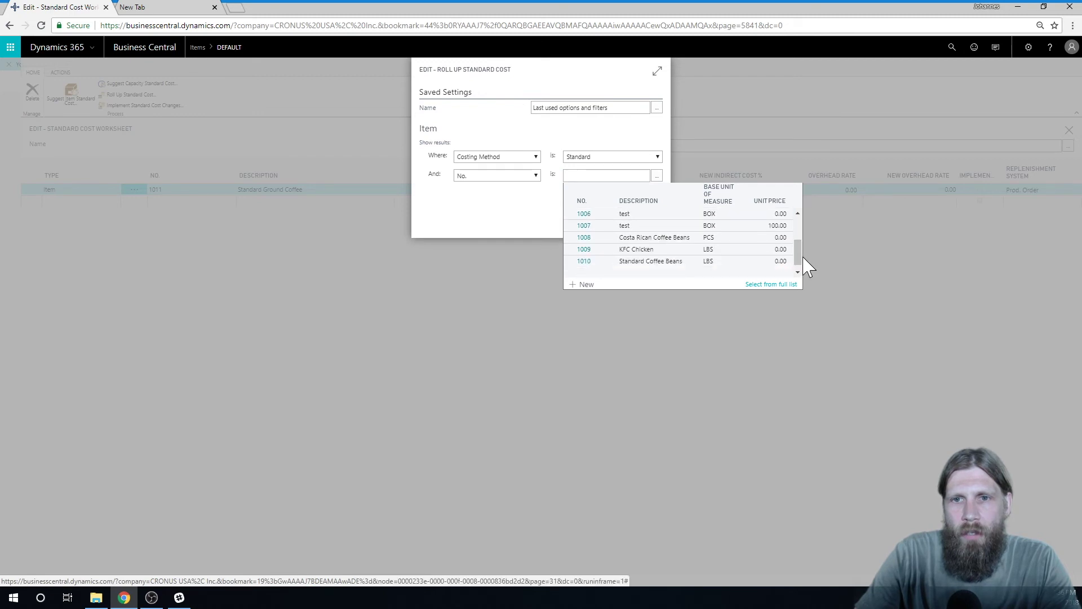
pyautogui.scroll(-1, 806, 270)
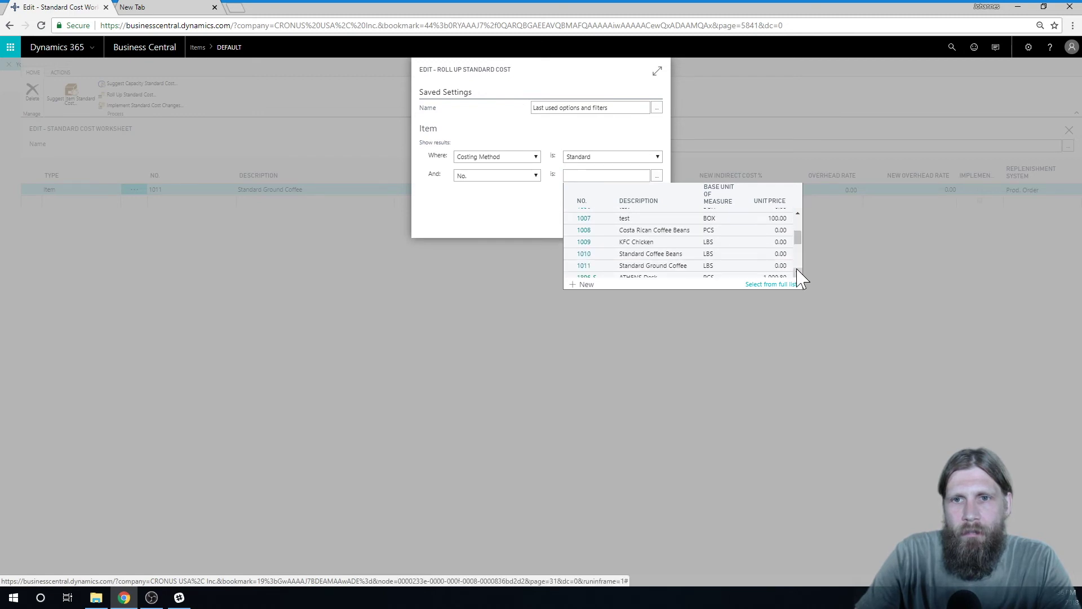
pyautogui.click(591, 266)
pyautogui.click(611, 222)
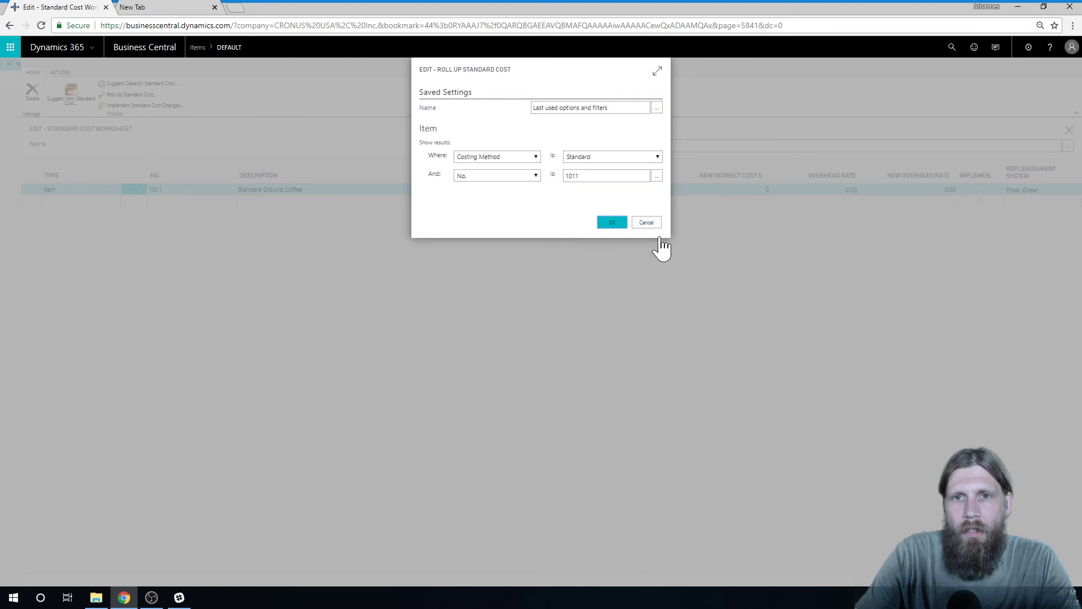
pyautogui.click(635, 340)
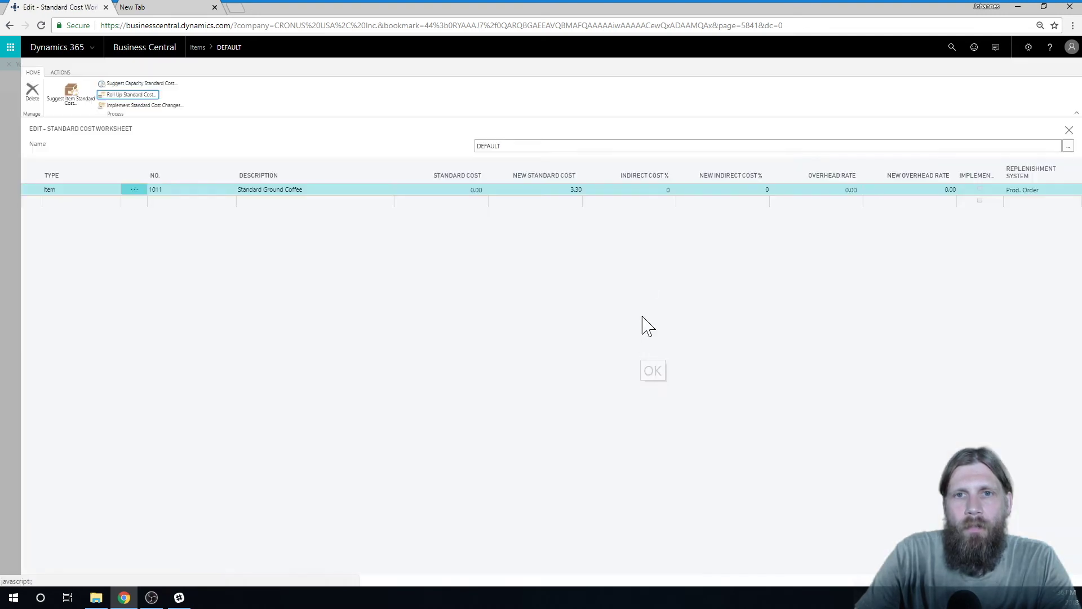
pyautogui.press('Down')
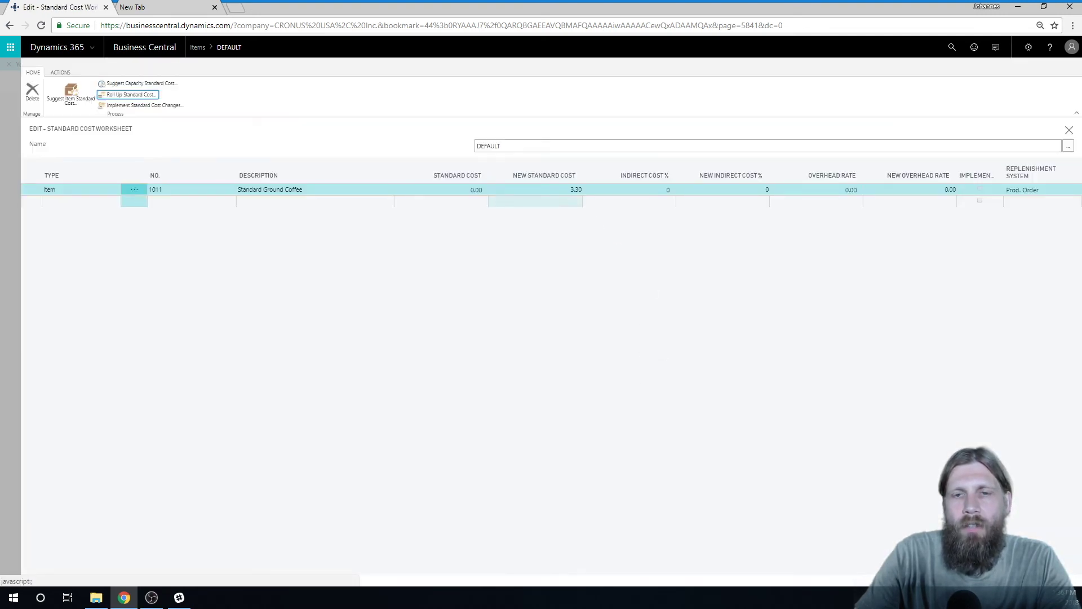